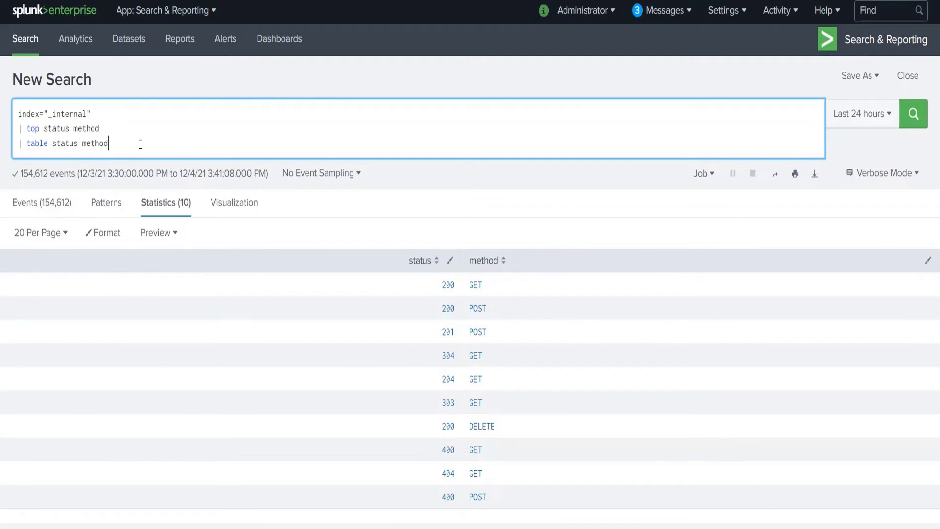
- Add a fourth line '| stats sum(status) as SumOfStatus by method' and run it (DELETE 200, GET 1815, POST 801)
{"action": "key", "text": "shift+Return"}
{"action": "type", "text": "| "}
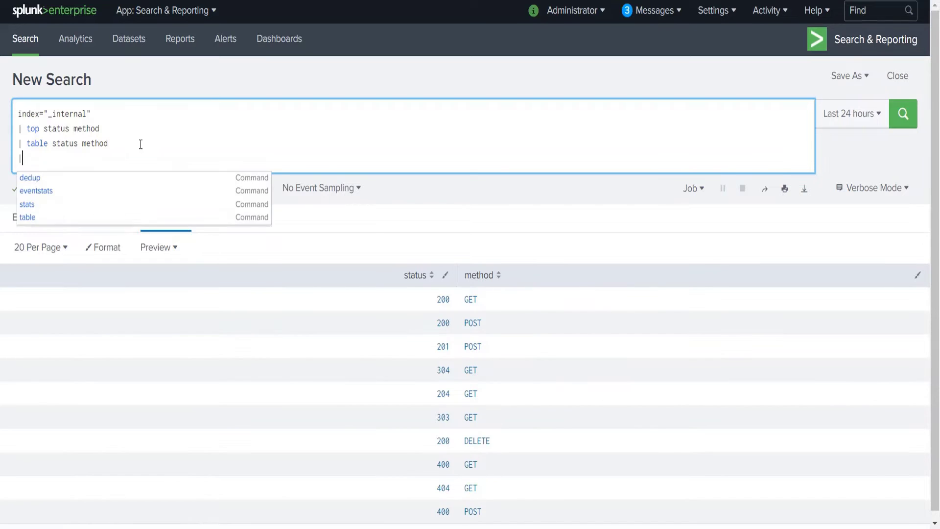
{"action": "type", "text": "stats"}
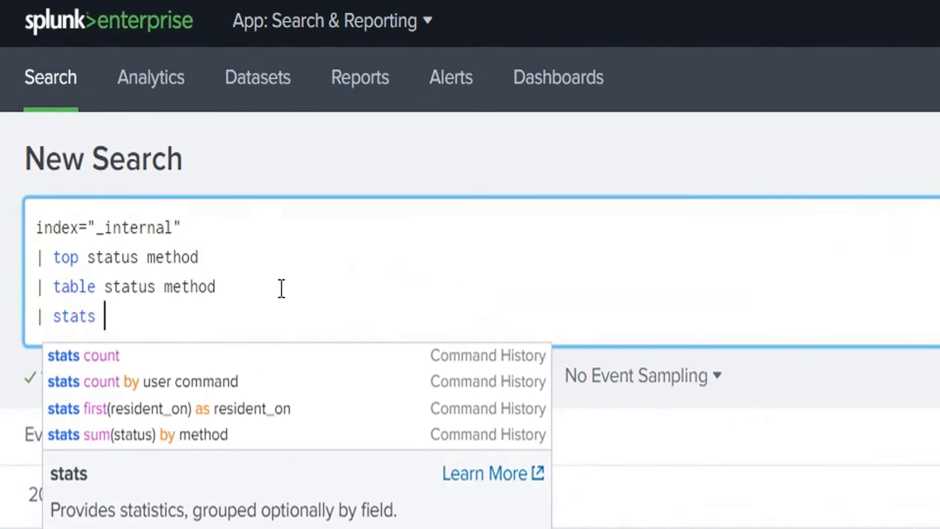
{"action": "type", "text": " sum("}
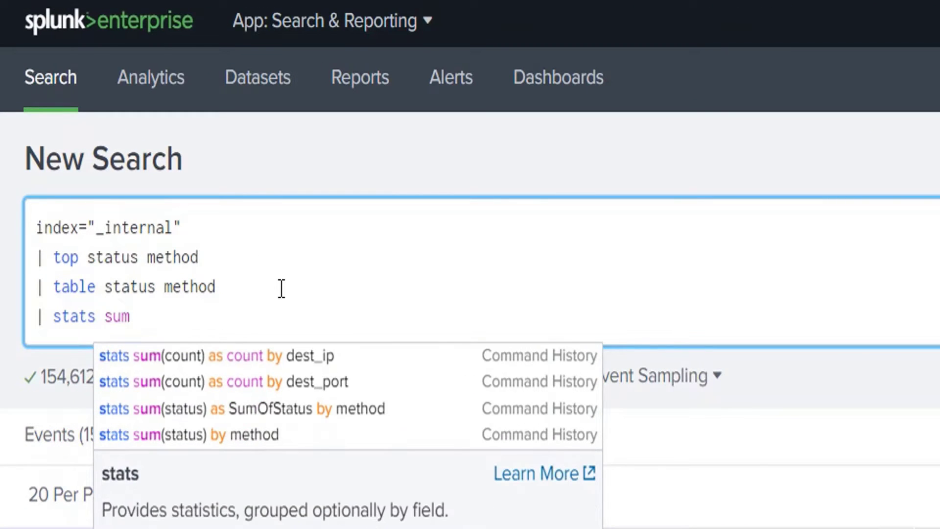
{"action": "key", "text": "Down"}
{"action": "key", "text": "Down"}
{"action": "key", "text": "Down"}
{"action": "key", "text": "Return"}
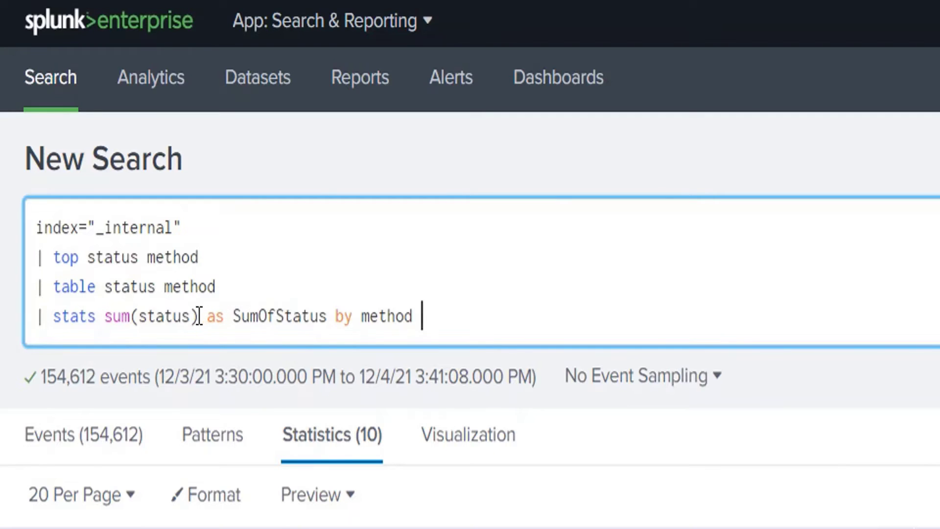
{"action": "left_click_drag", "start_coordinate": [198, 317], "coordinate": [327, 318]}
{"action": "left_click", "coordinate": [434, 318]}
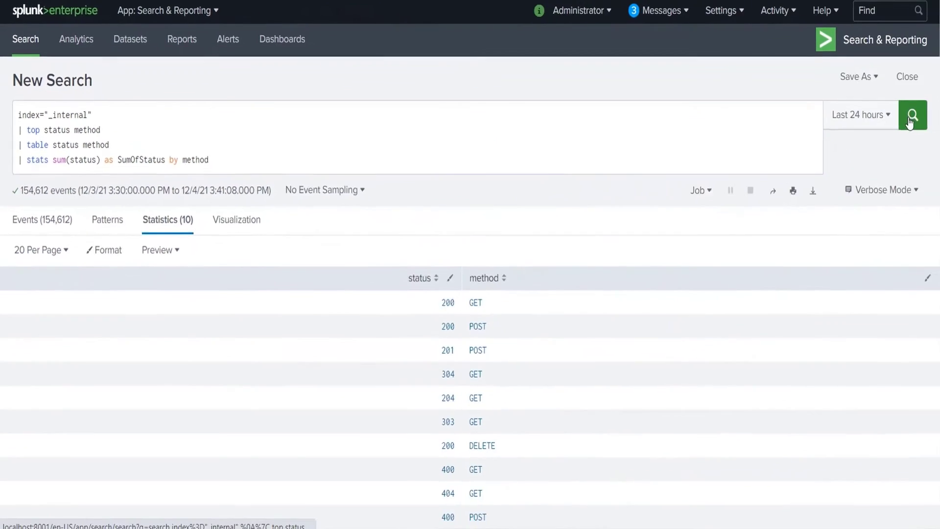
{"action": "key", "text": "Return"}
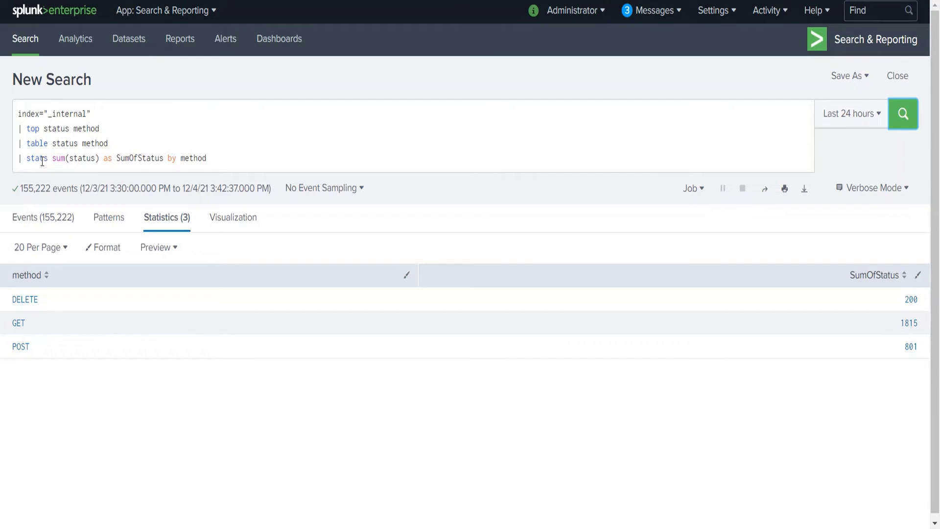
- Add a fifth line '| table status SumOfStatus method' from the autocomplete suggestion
{"action": "left_click", "coordinate": [229, 163]}
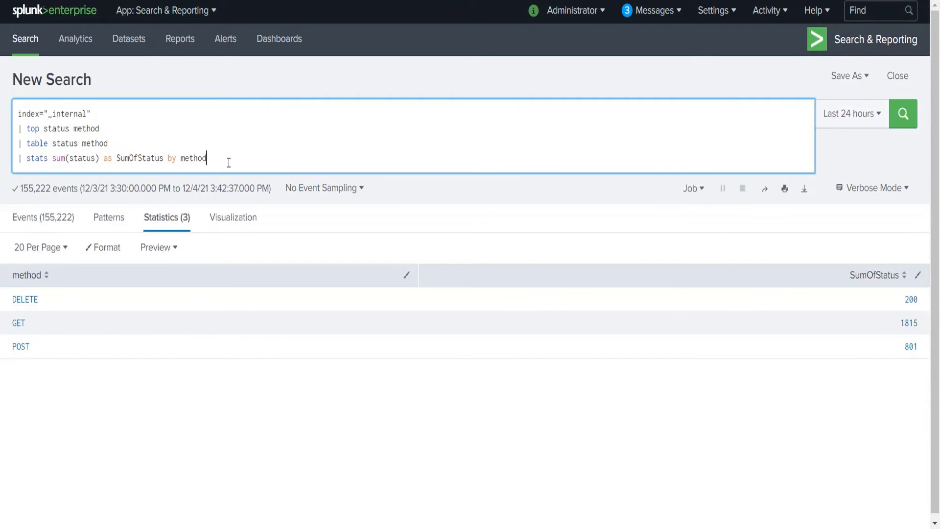
{"action": "key", "text": "shift+Return"}
{"action": "type", "text": "| table"}
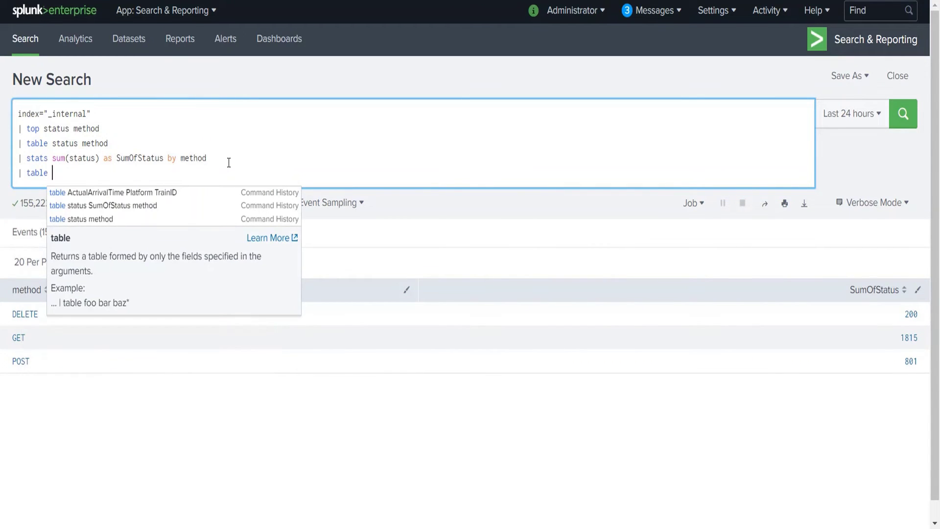
{"action": "key", "text": "Down"}
{"action": "key", "text": "Down"}
{"action": "key", "text": "Return"}
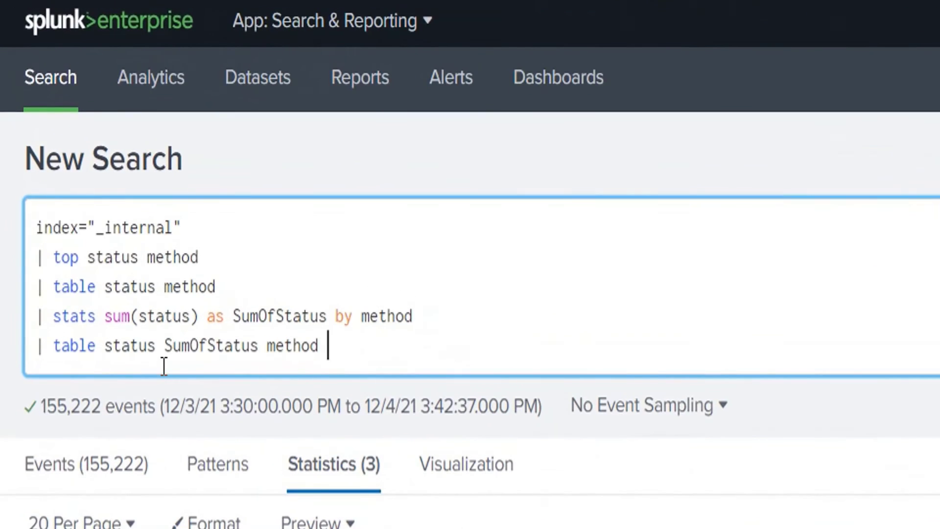
- Highlight the status, SumOfStatus and method fields in the table and stats lines, then run the search
{"action": "double_click", "coordinate": [140, 344]}
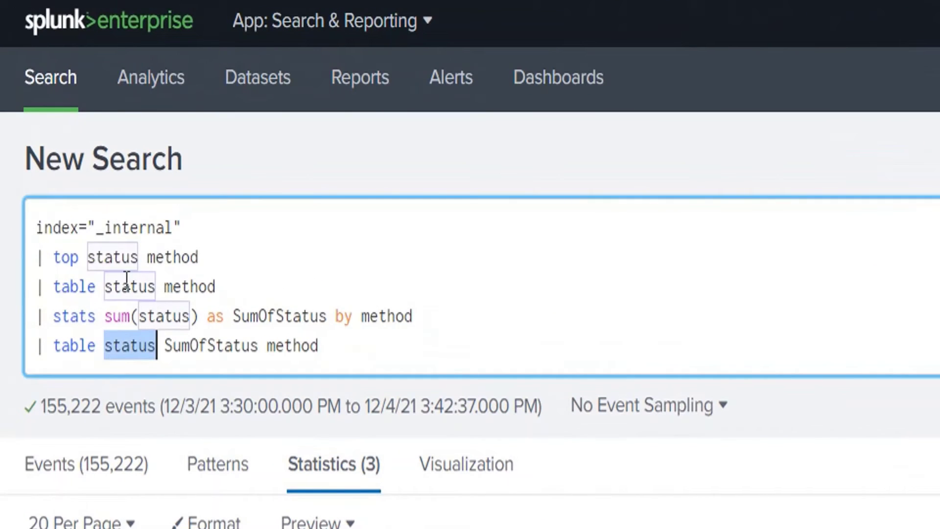
{"action": "double_click", "coordinate": [185, 343]}
{"action": "double_click", "coordinate": [283, 315]}
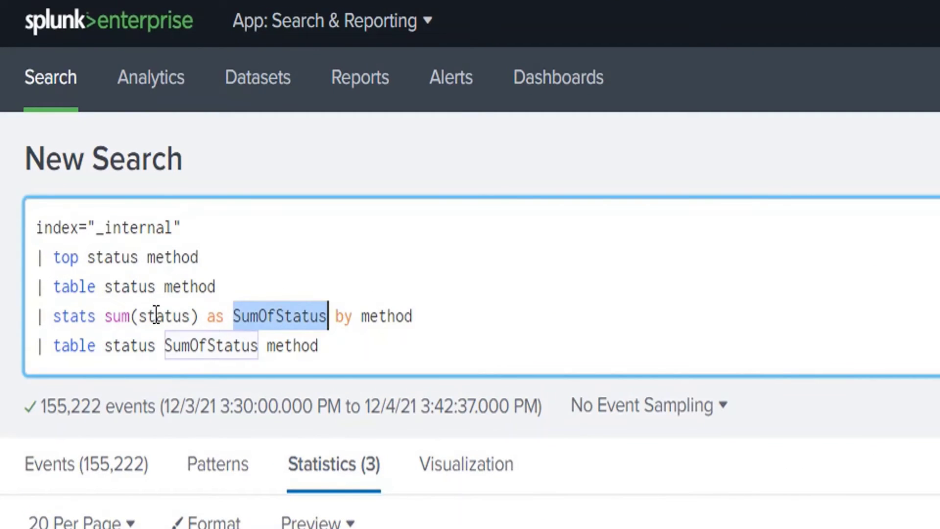
{"action": "double_click", "coordinate": [365, 318]}
{"action": "left_click", "coordinate": [612, 348]}
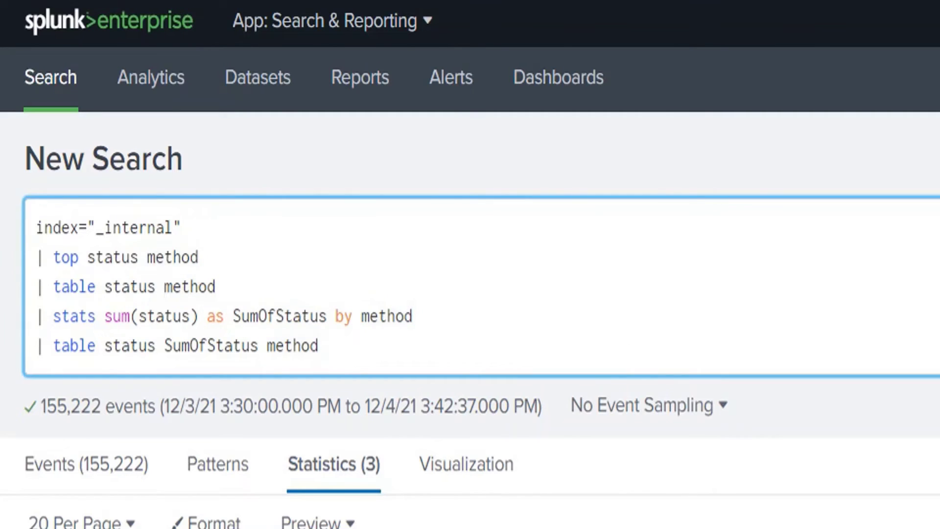
{"action": "key", "text": "Return"}
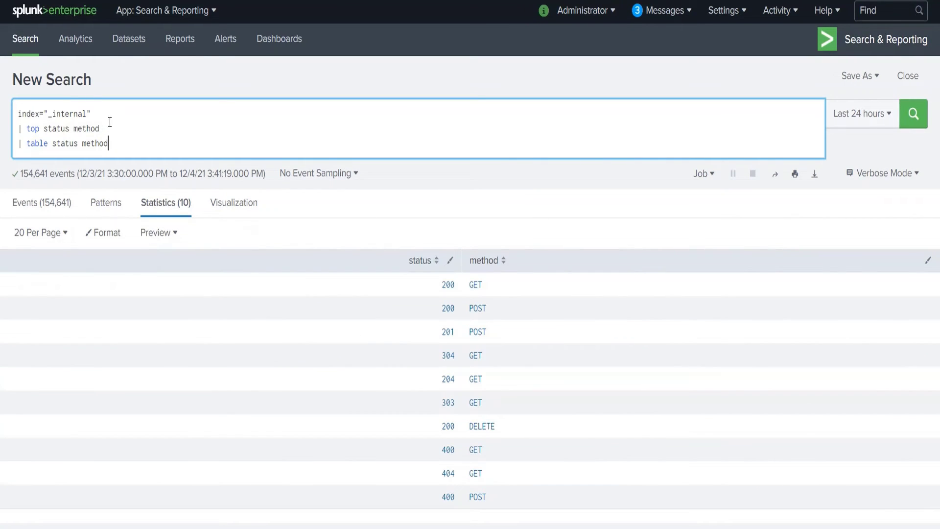
- Add '| eventstats sum(status) as SumOfStatus by method' as the fourth line and run it, keeping all 10 rows
{"action": "left_click", "coordinate": [125, 141]}
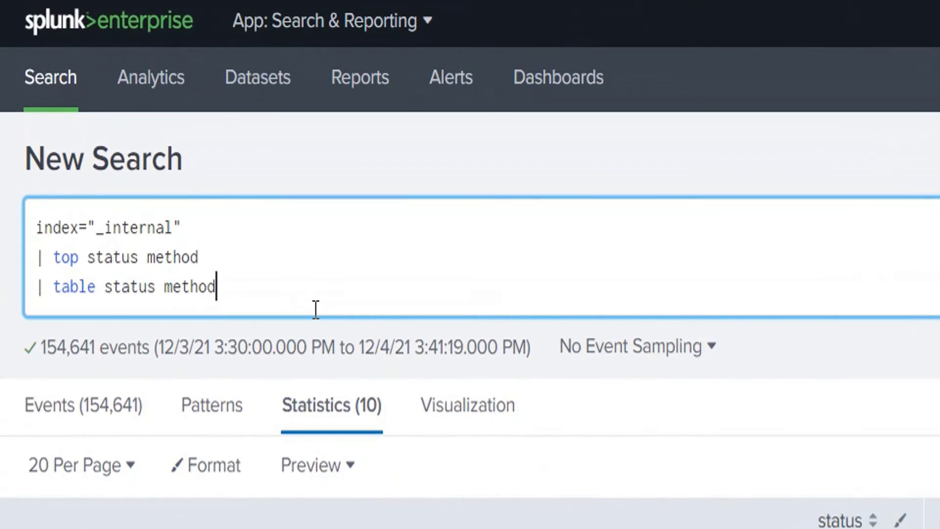
{"action": "key", "text": "shift+Return"}
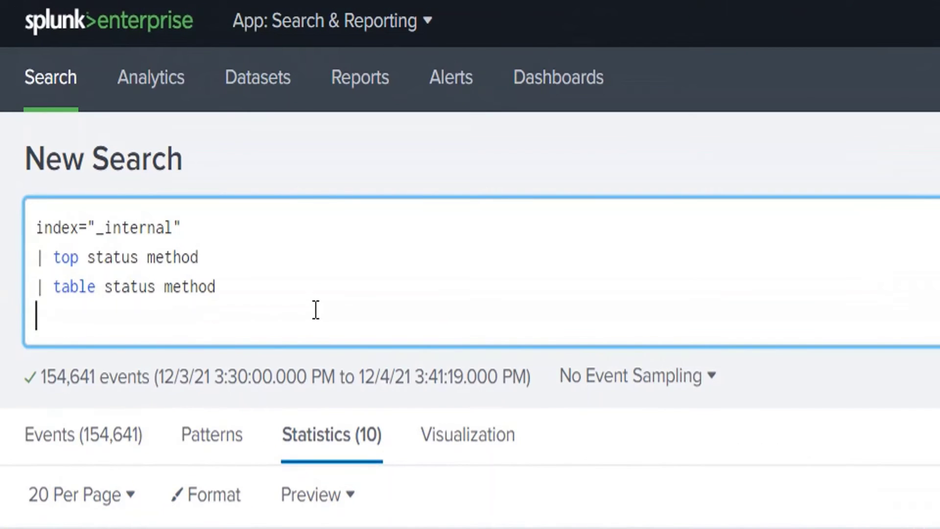
{"action": "type", "text": "| ev"}
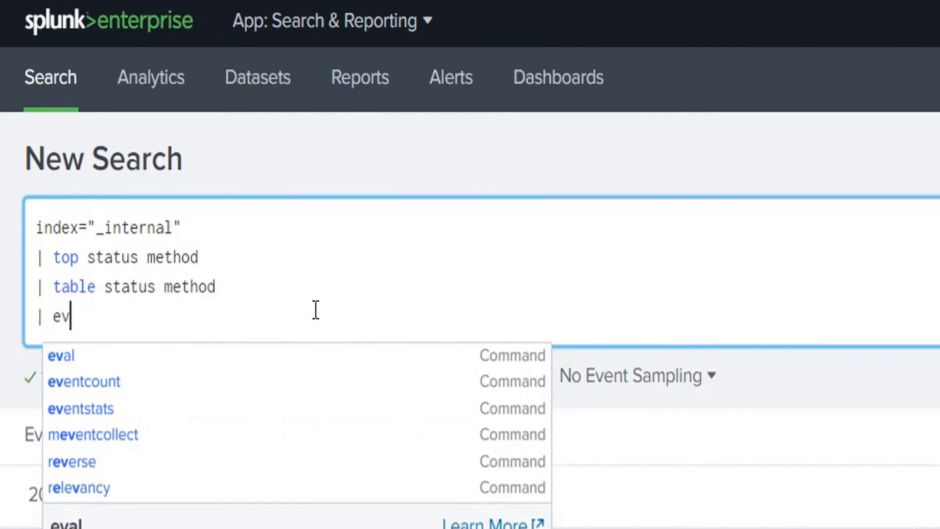
{"action": "type", "text": "entstats"}
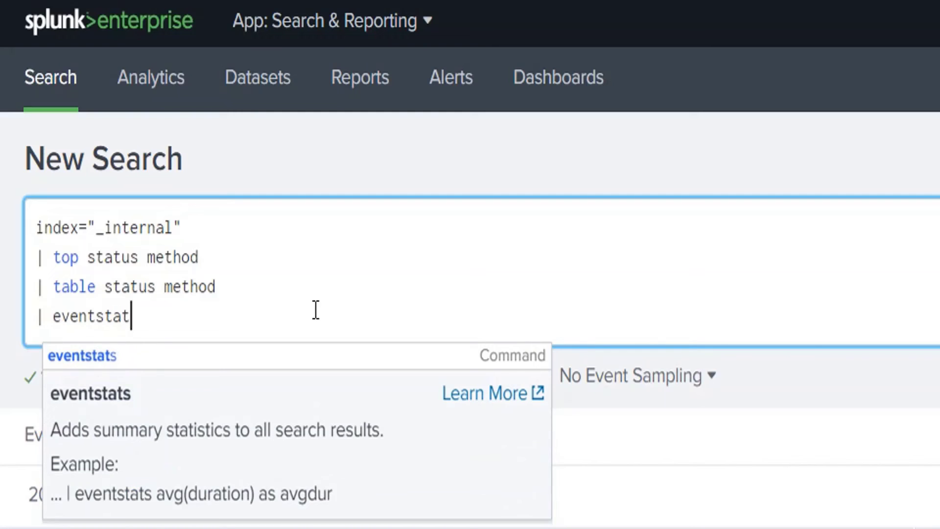
{"action": "key", "text": "Down"}
{"action": "key", "text": "Down"}
{"action": "key", "text": "Down"}
{"action": "key", "text": "Down"}
{"action": "key", "text": "Return"}
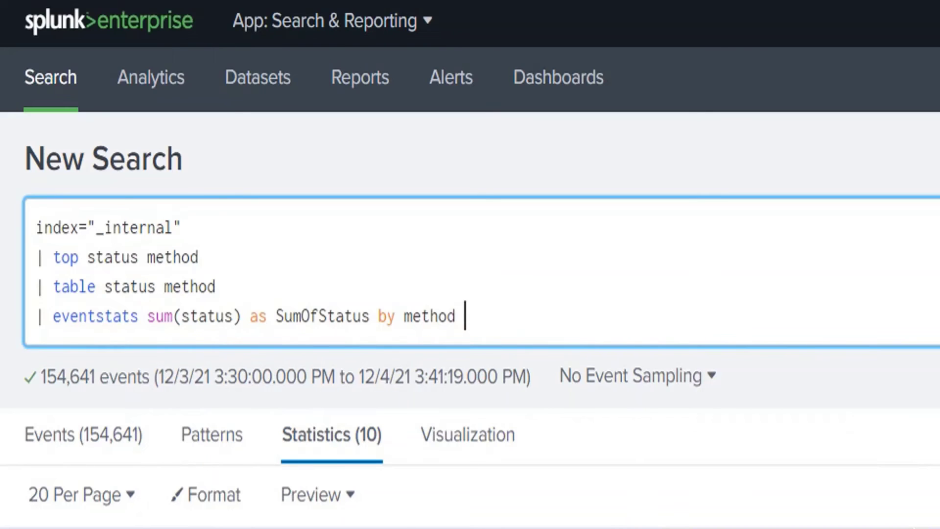
{"action": "key", "text": "Return"}
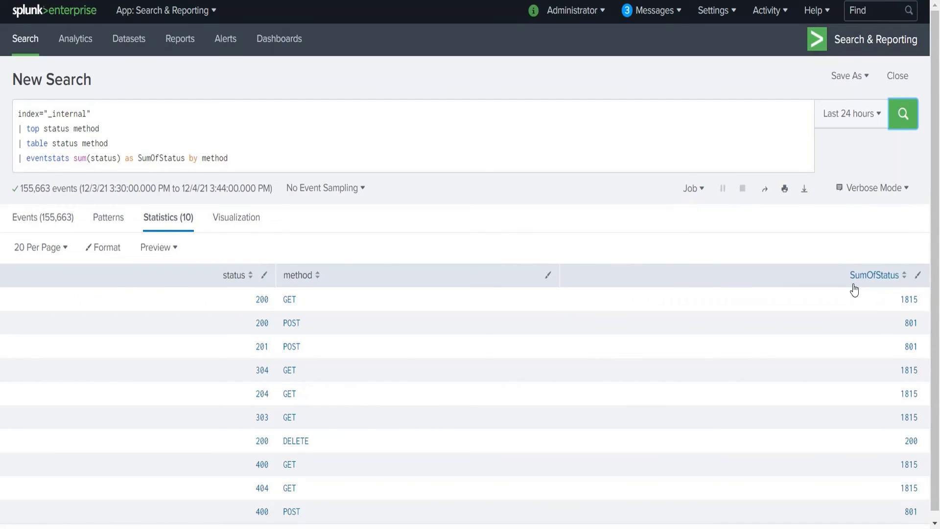
- Sort the eventstats results by the method column in ascending order
{"action": "scroll", "coordinate": [279, 282], "scroll_direction": "down", "scroll_amount": 1}
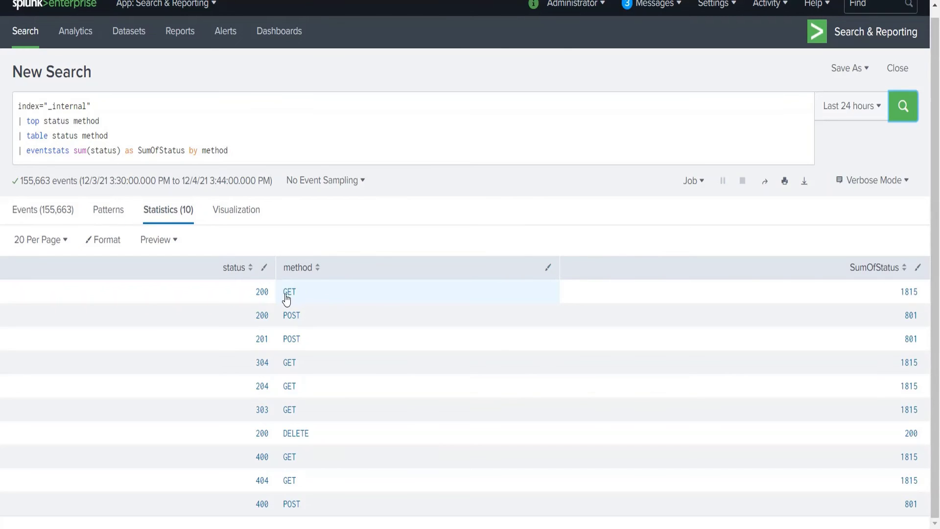
{"action": "left_click", "coordinate": [297, 270]}
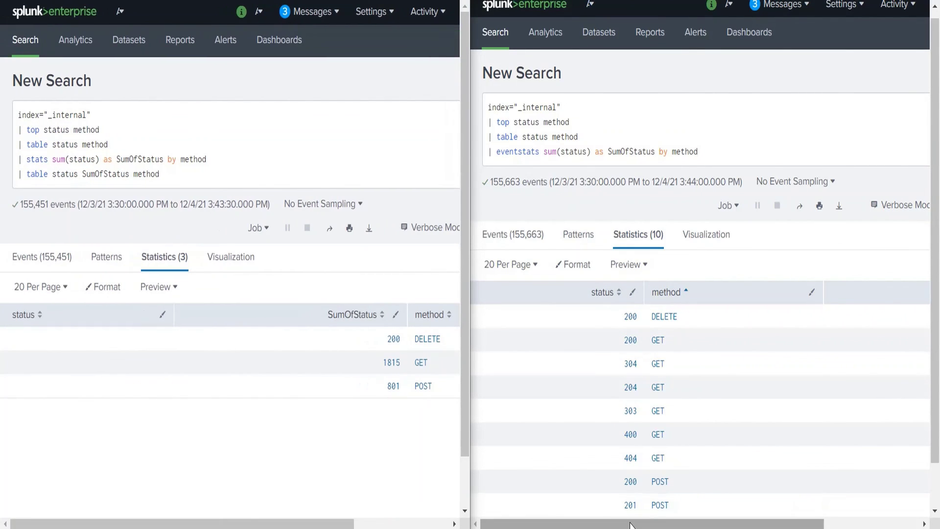
- Scroll the right-hand eventstats results sideways to reveal the SumOfStatus column
{"action": "left_click_drag", "start_coordinate": [631, 525], "coordinate": [727, 524]}
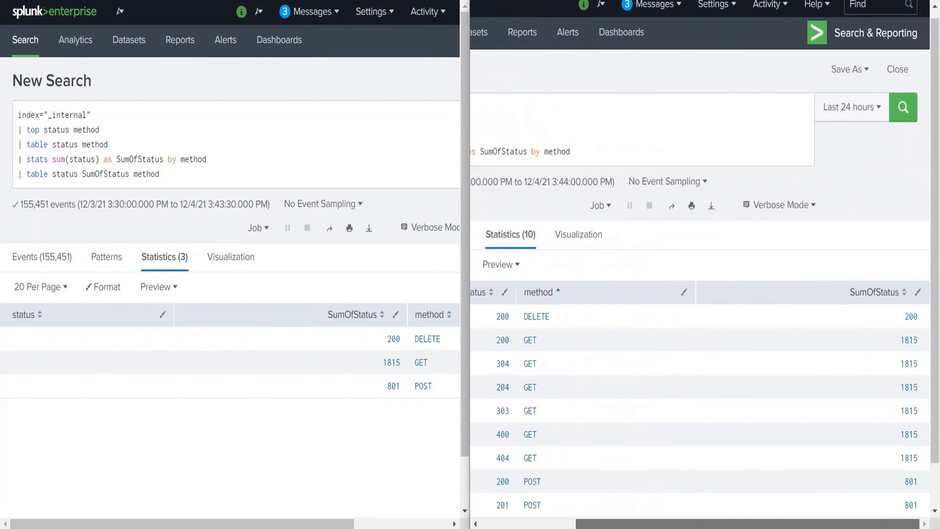